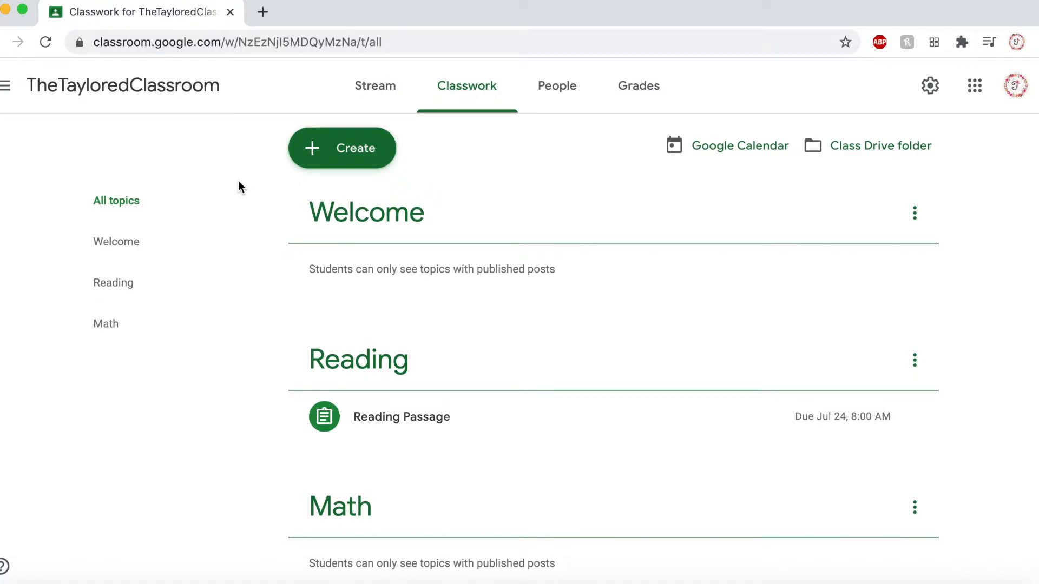
Step: Create a quiz assignment in the class and open its attached Blank Quiz form for editing
click(370, 150)
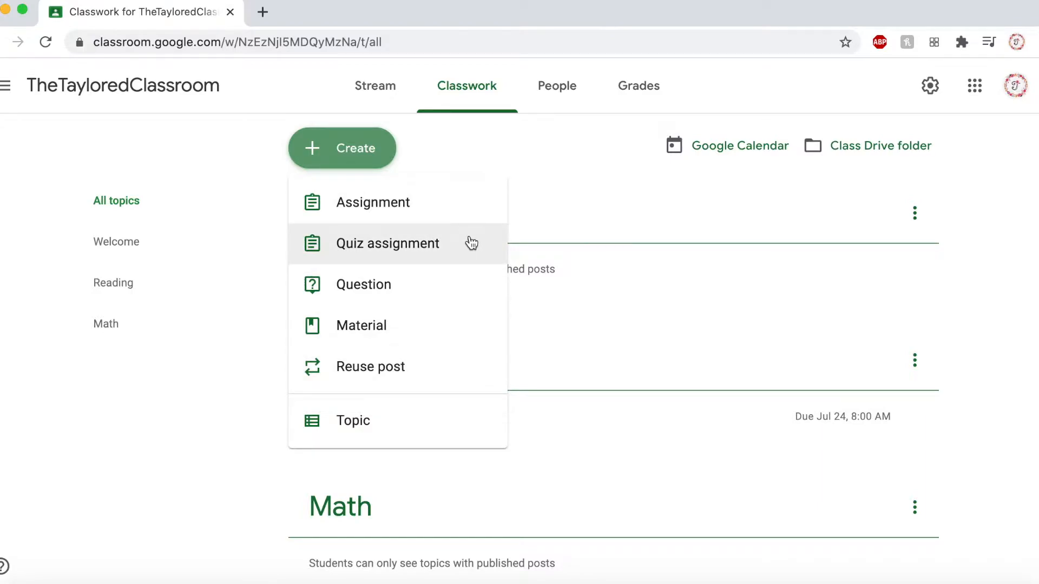
click(471, 244)
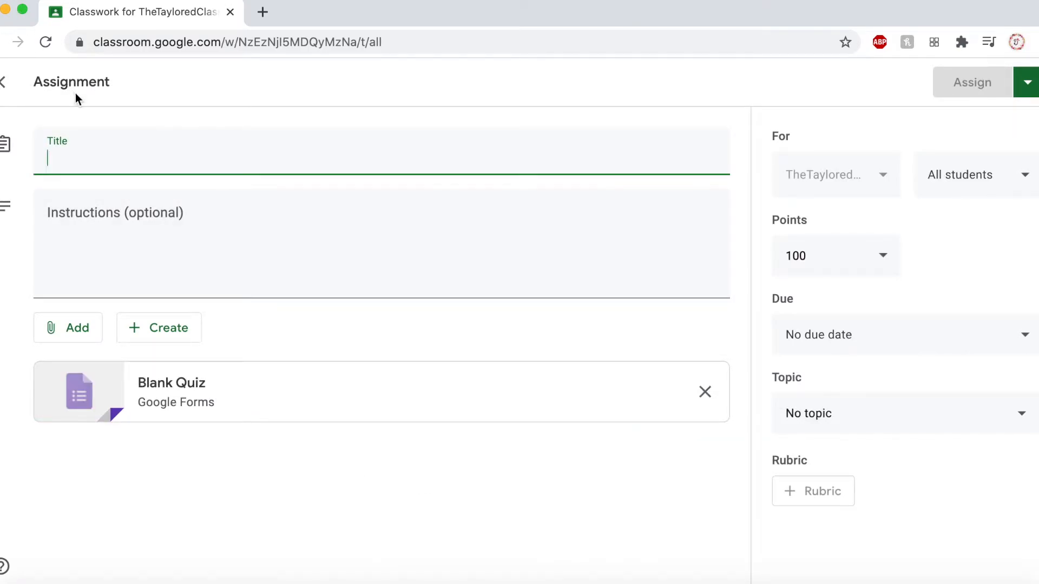
click(403, 401)
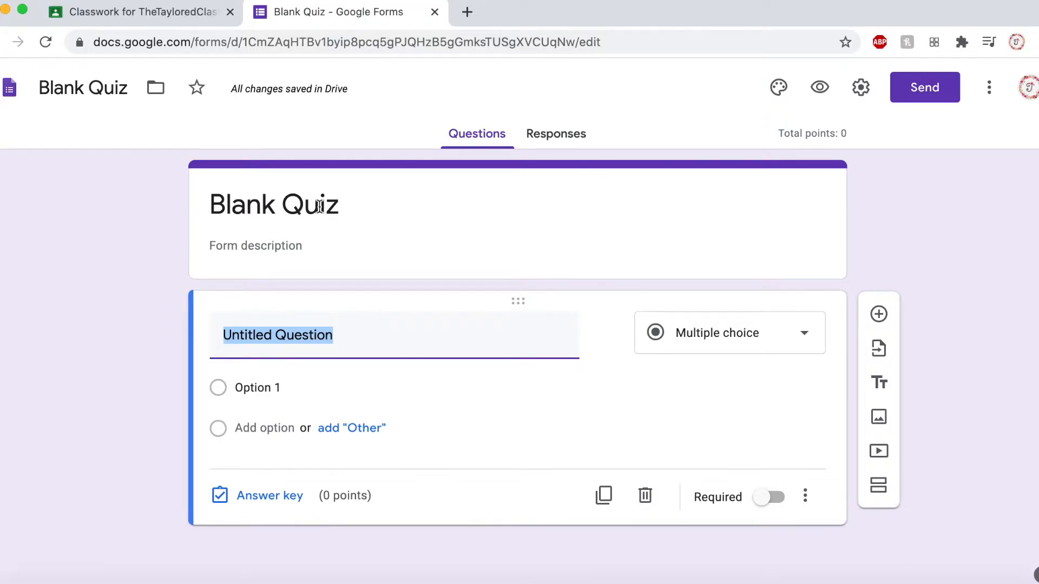
Step: Change the form's title to "Quiz #1" and leave the form description empty
click(384, 206)
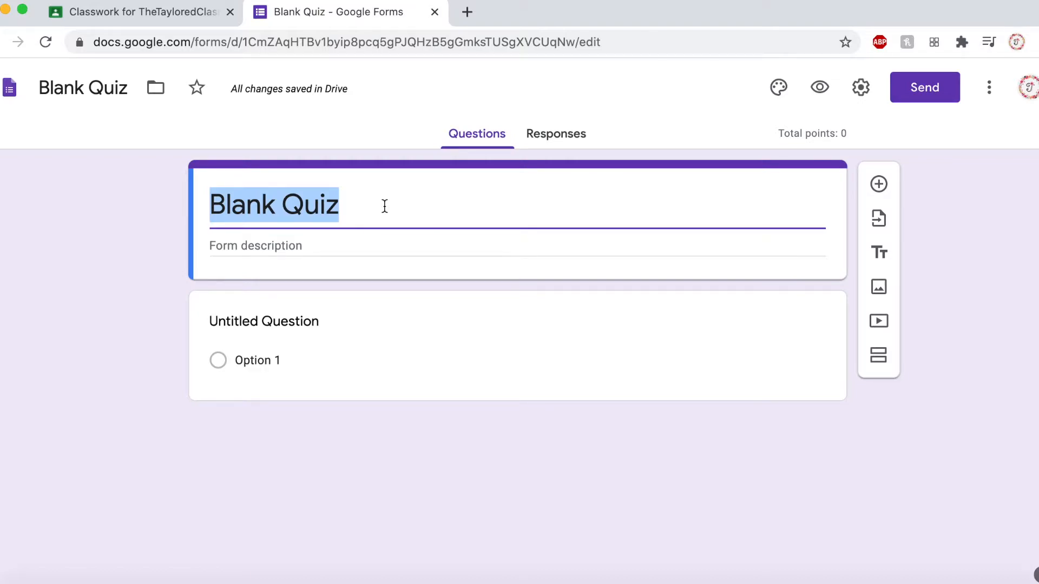
text(Quiz #1)
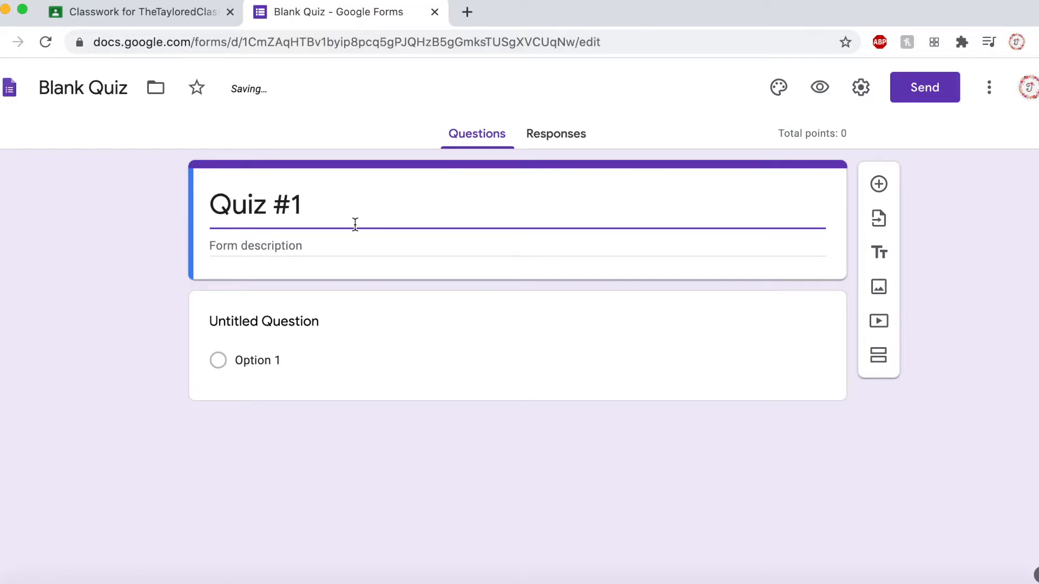
click(325, 247)
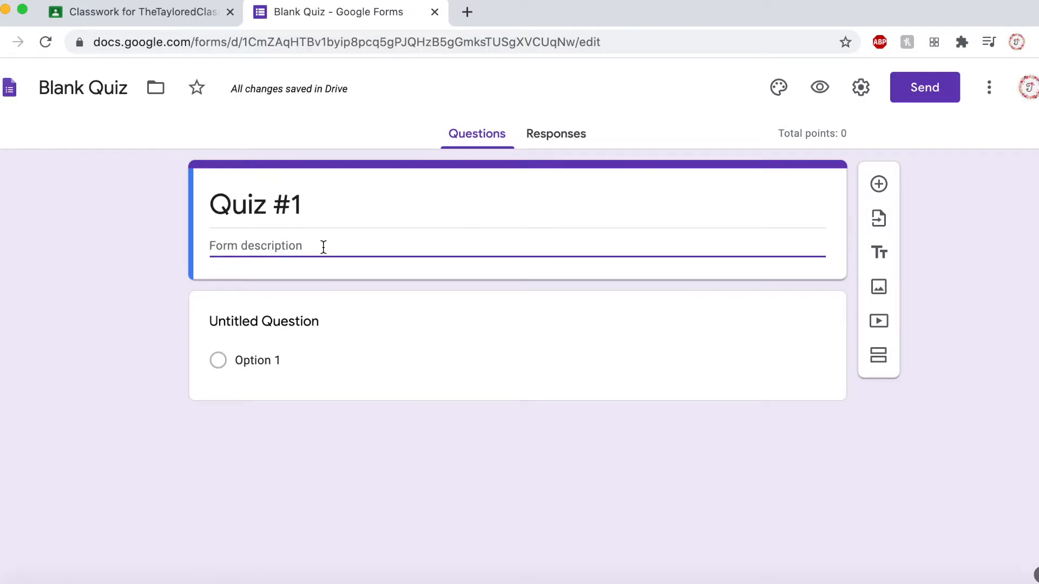
Step: Enter "How are you doing?" as the text of the first question
click(305, 324)
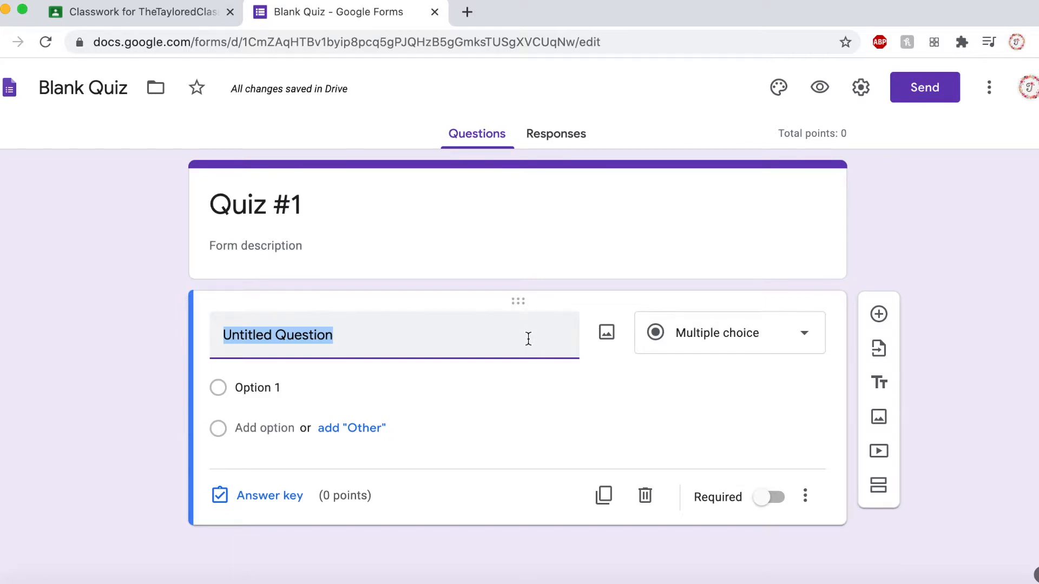
text(How )
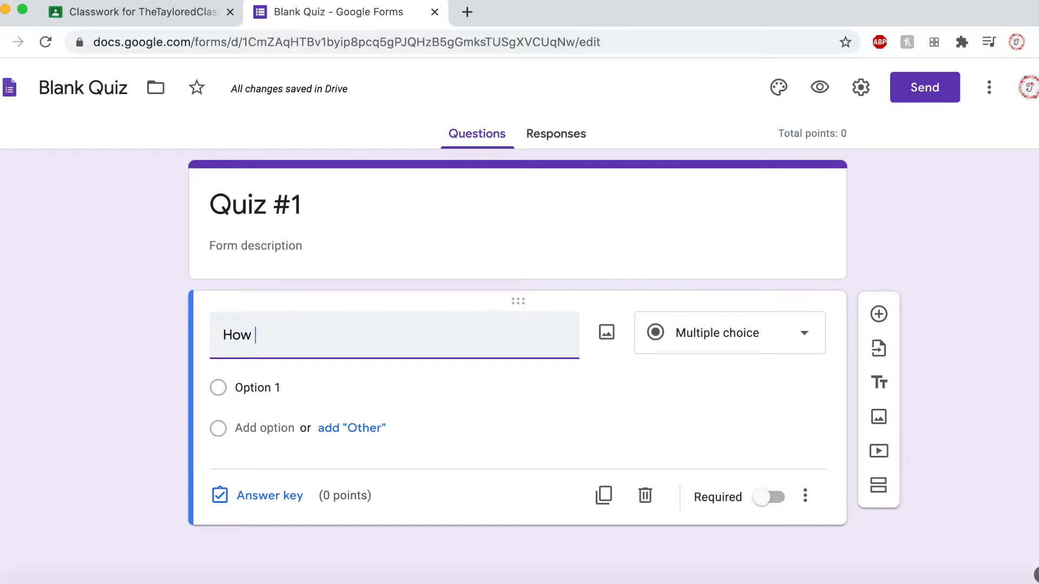
text(are you doing?)
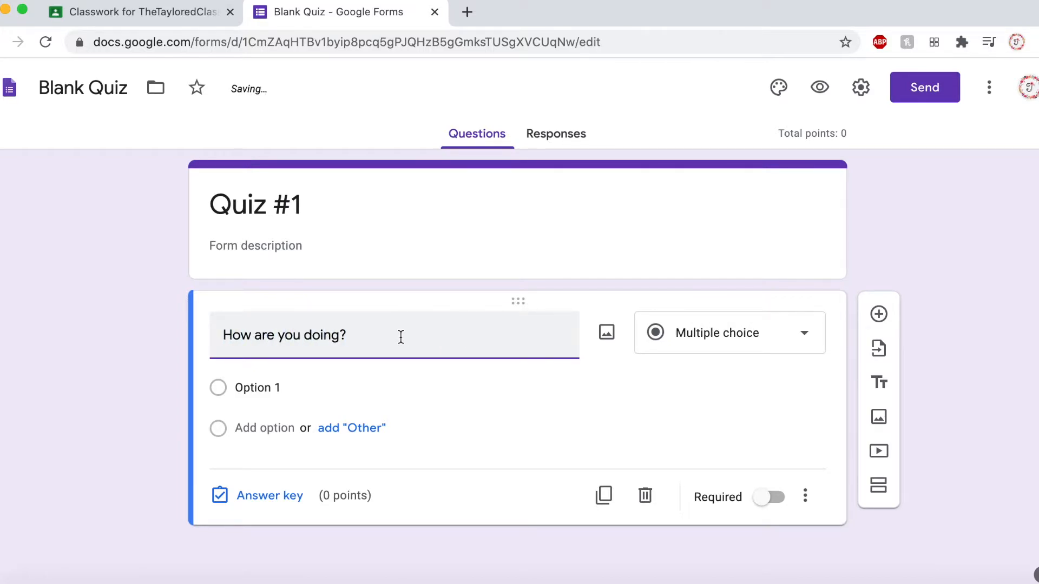
click(294, 384)
click(459, 339)
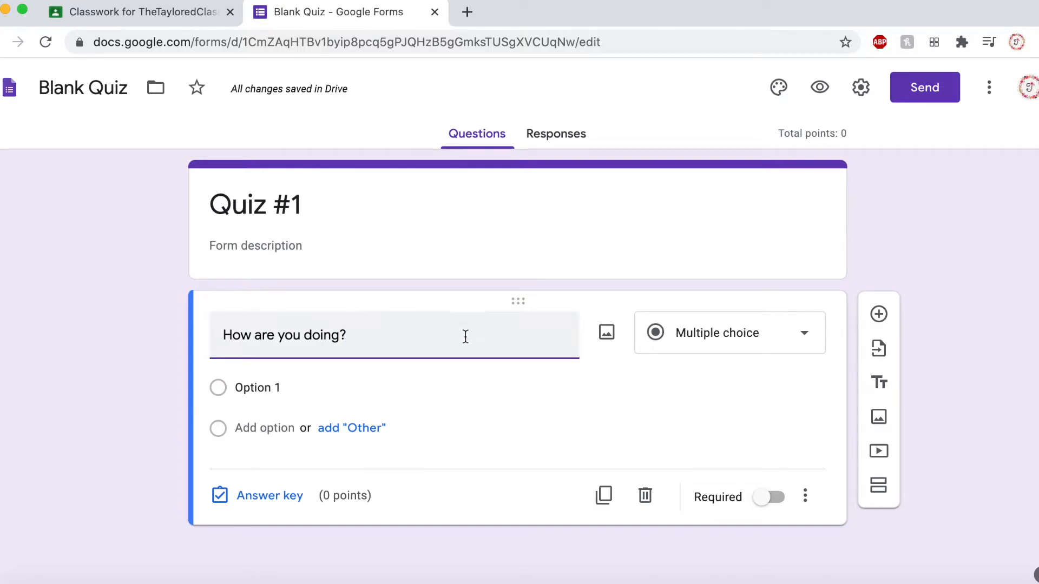
Step: Try the Date and Paragraph answer types on the question and return it to Multiple choice
click(805, 331)
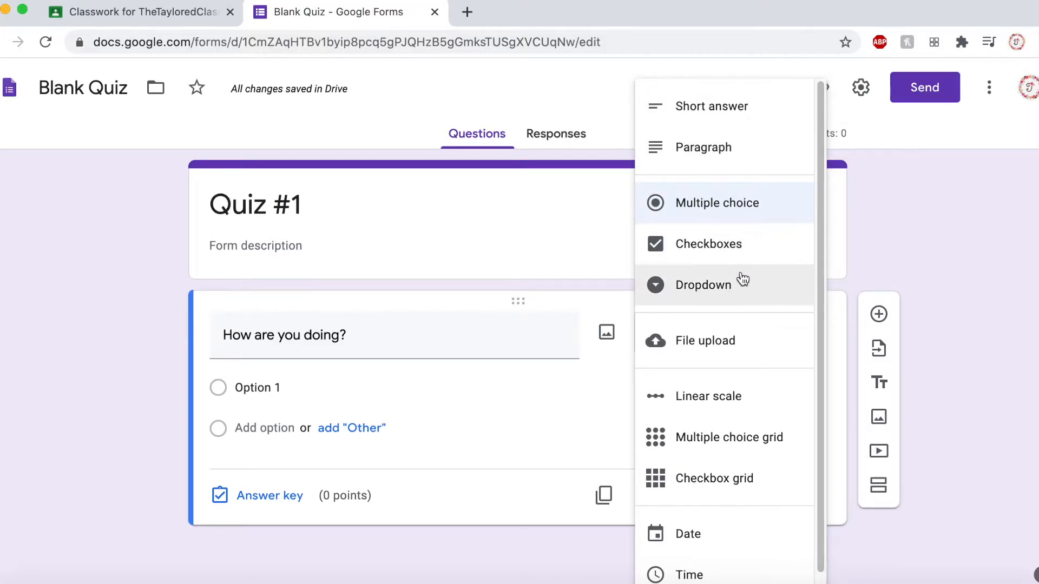
click(961, 276)
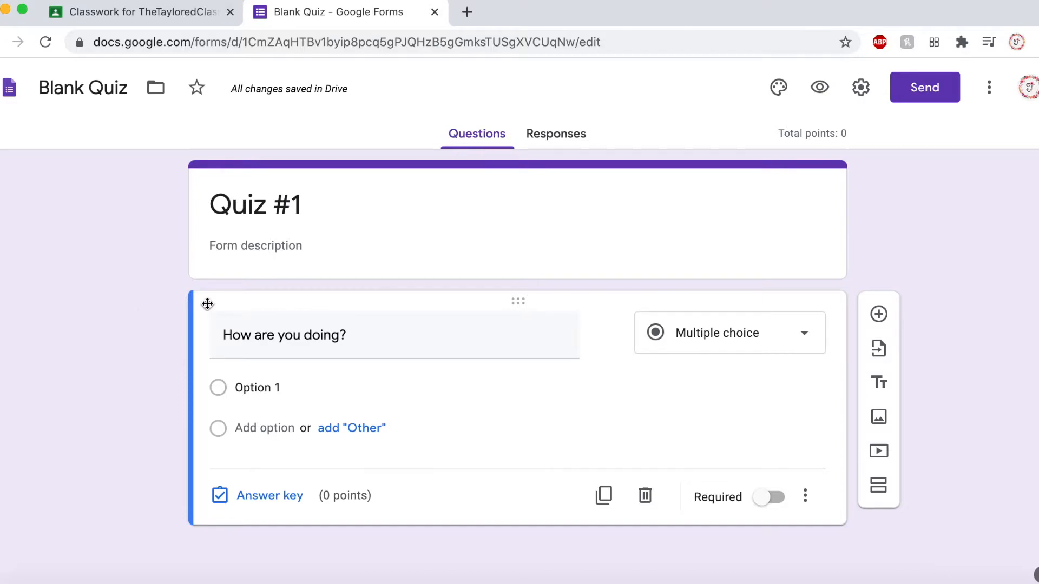
click(809, 342)
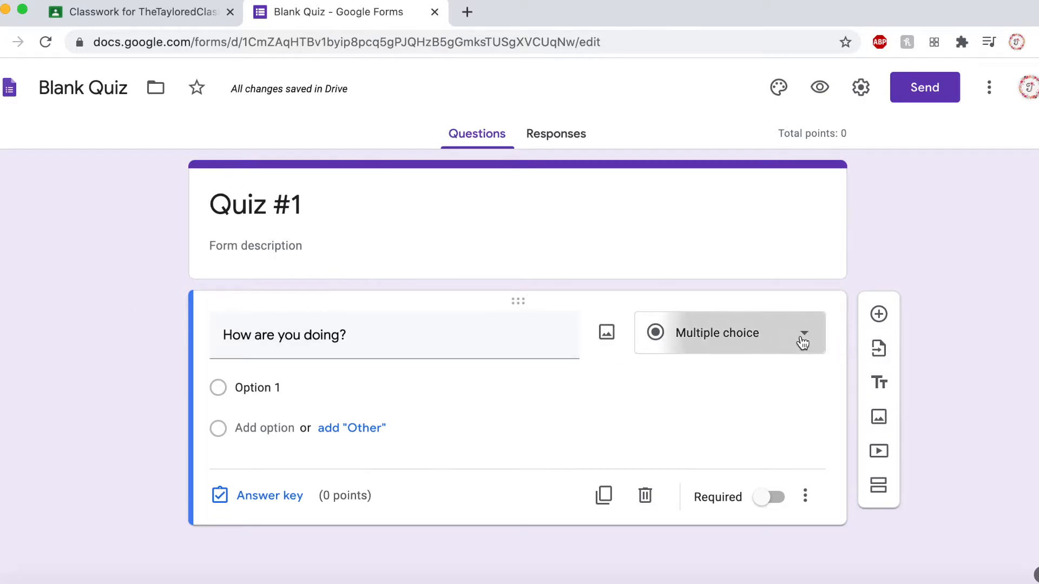
click(709, 536)
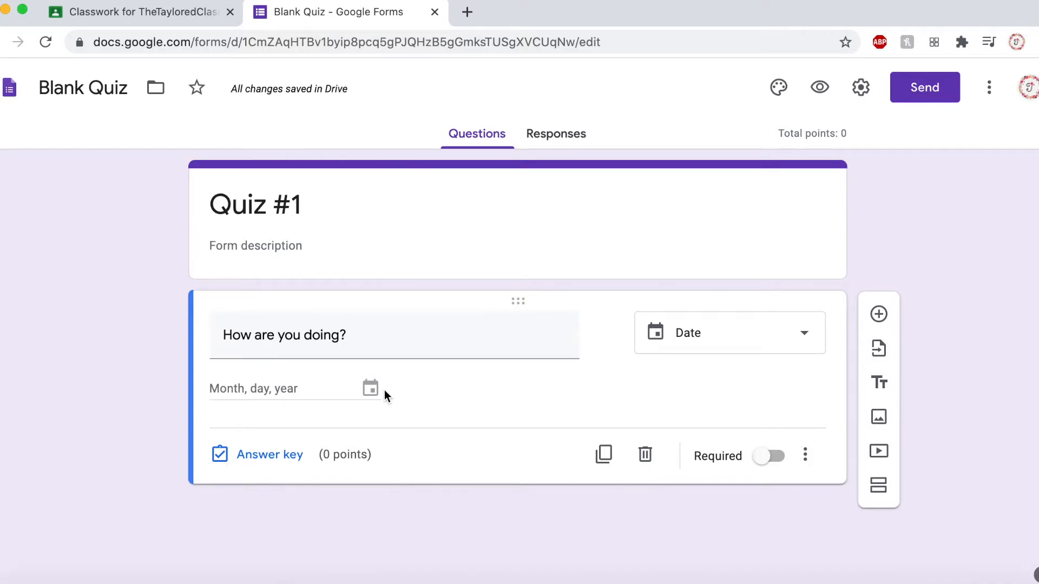
click(767, 346)
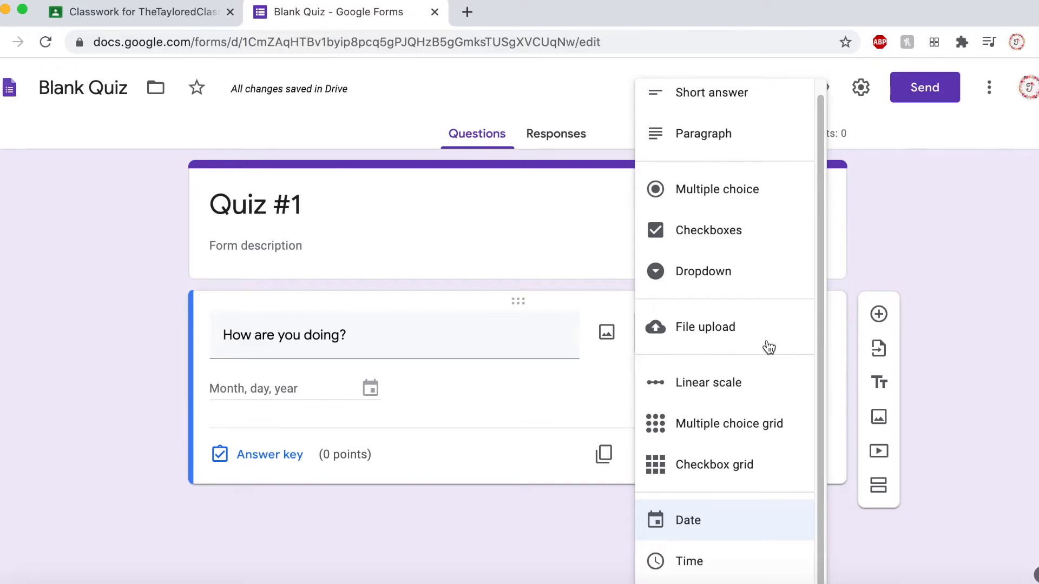
click(670, 130)
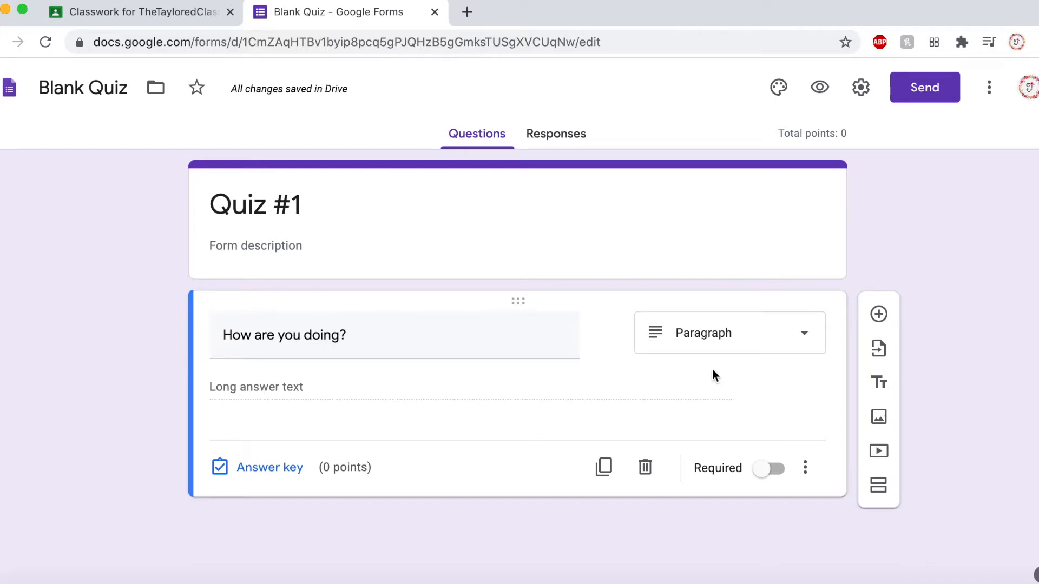
click(729, 346)
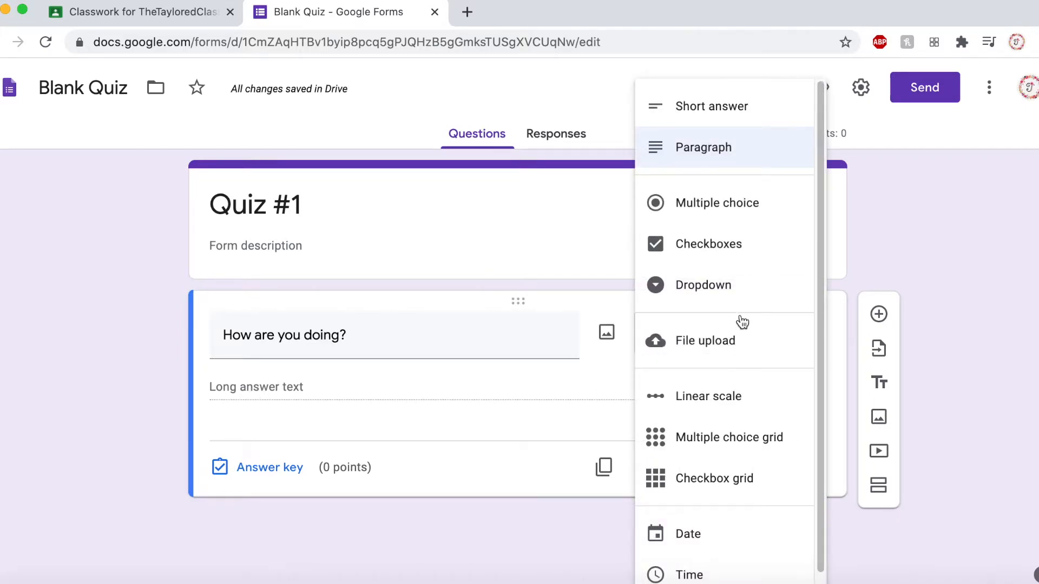
click(733, 209)
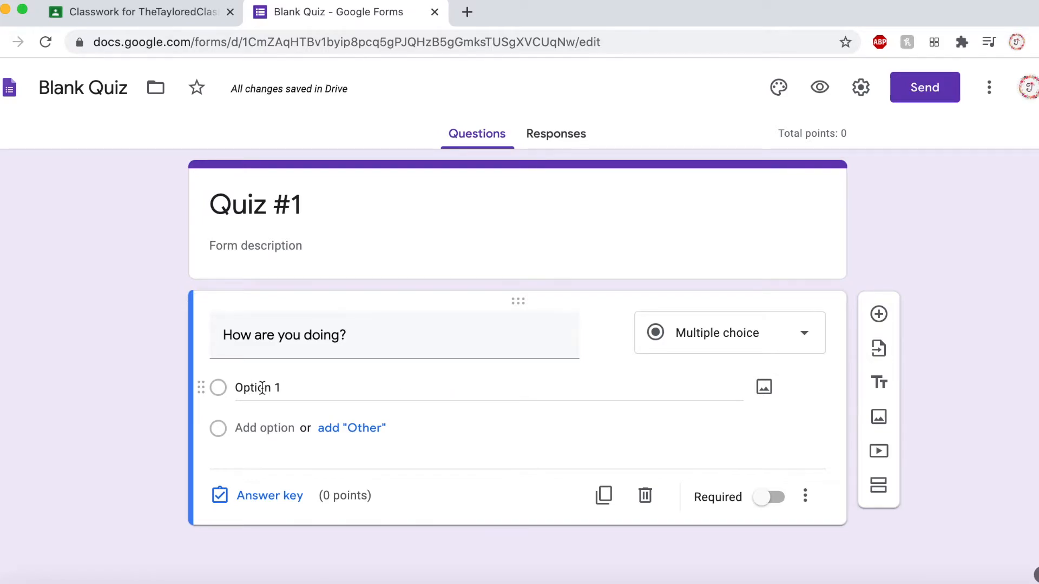
Step: Name the first two answer options "Good" and "Not great", and add a default third option plus an "Other" option
click(272, 427)
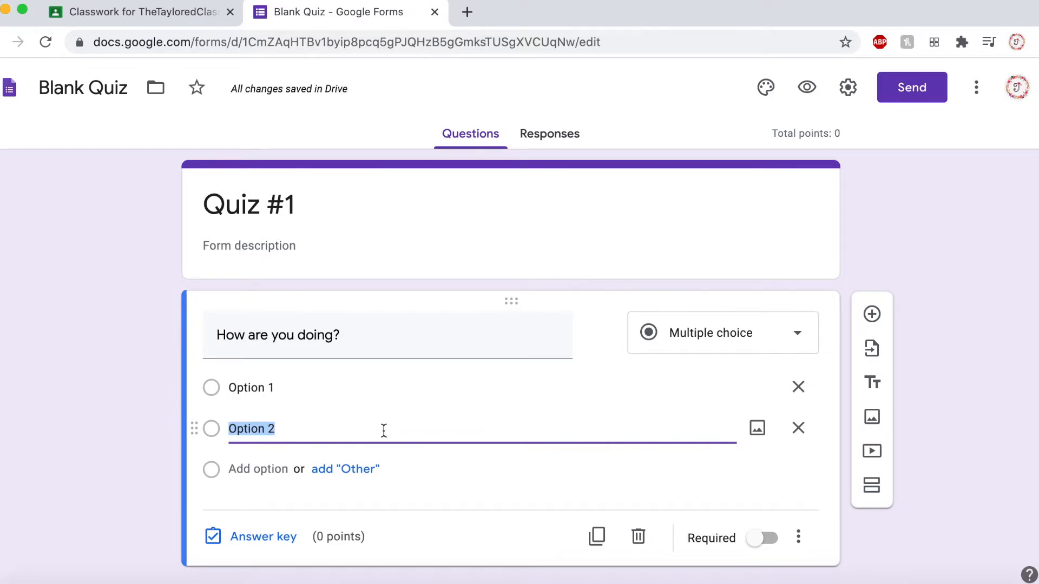
click(258, 388)
text(Good)
click(268, 439)
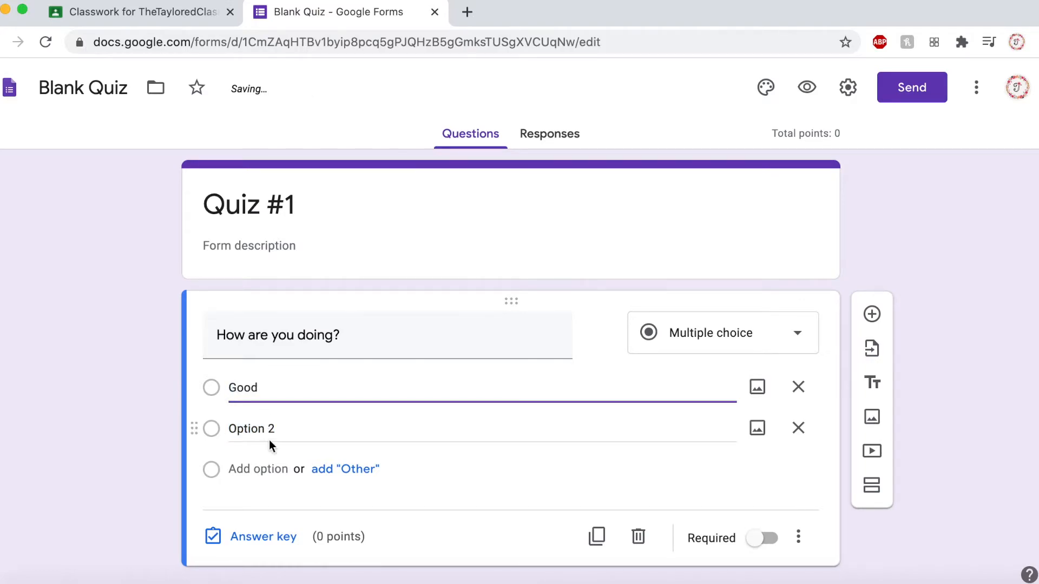
text(Not great)
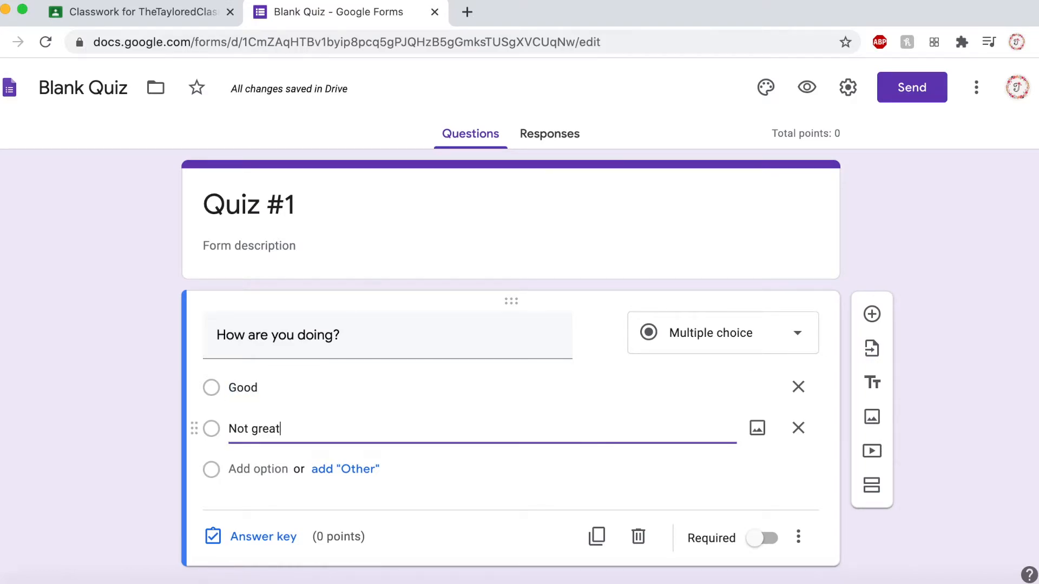
click(255, 468)
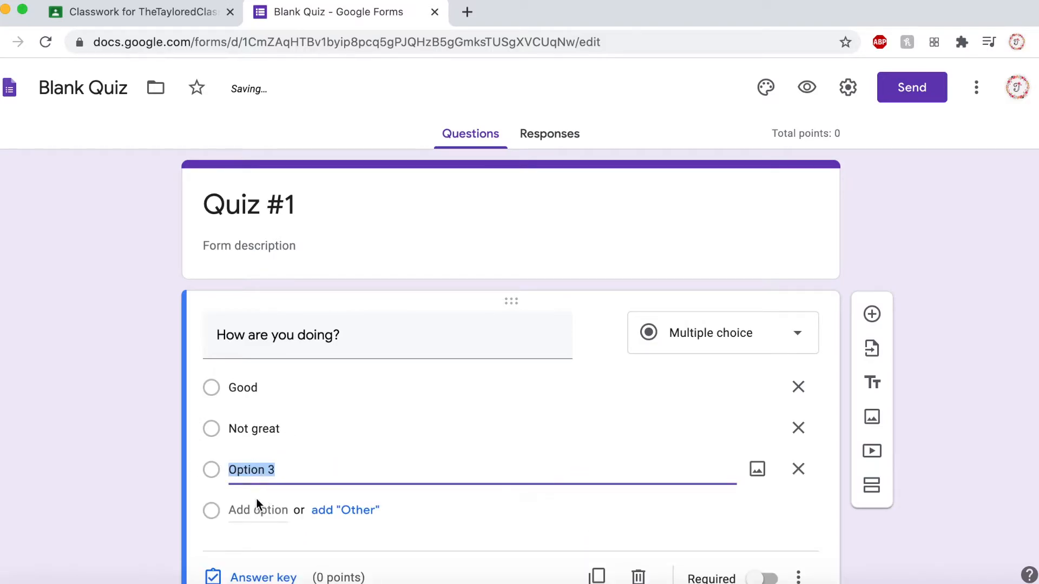
click(353, 511)
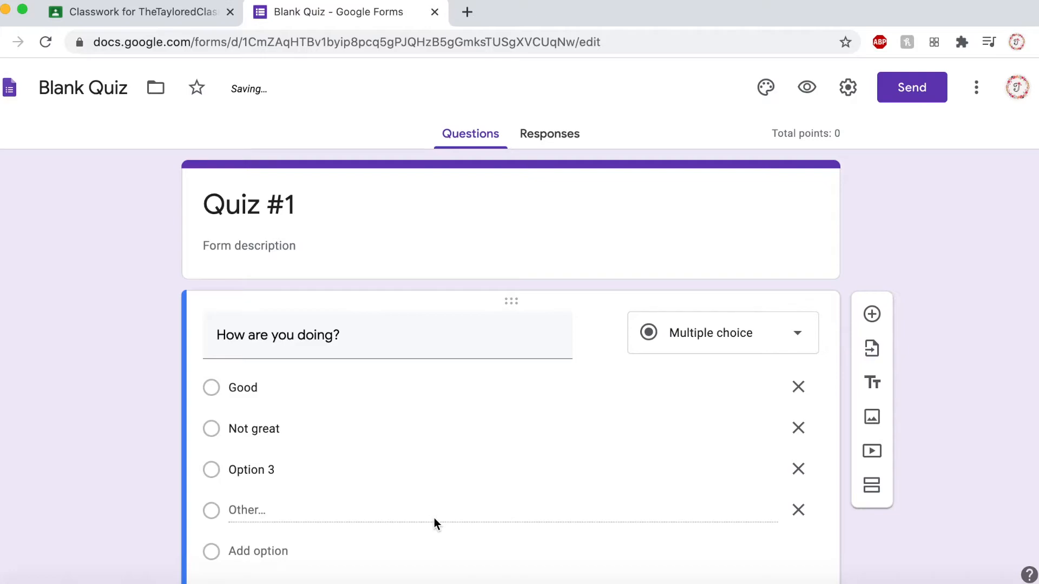
Step: Change the answer type of the "How are you doing?" question to Checkboxes
click(763, 334)
click(688, 246)
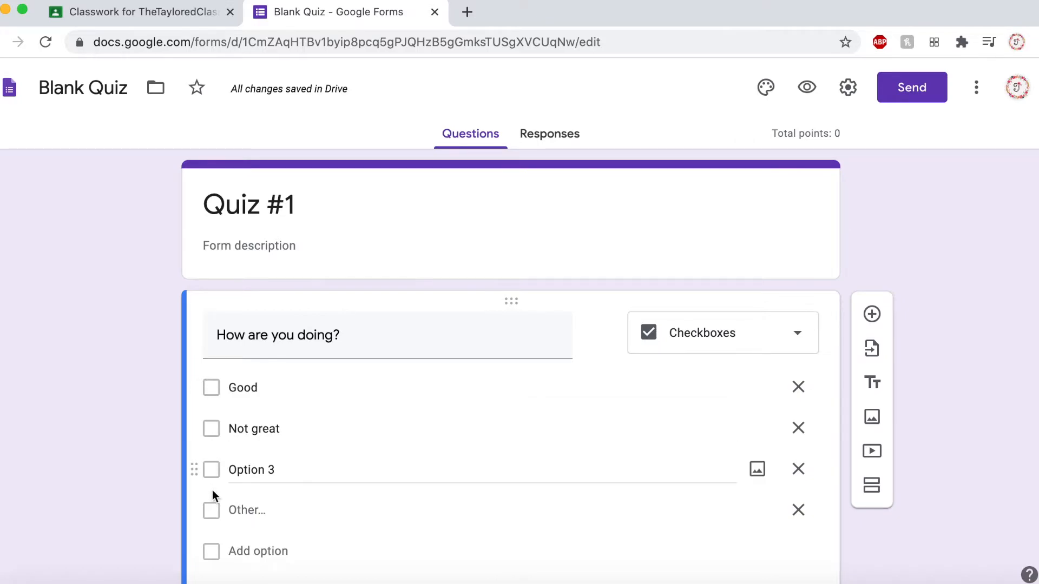
Step: Make the question required and turn that requirement off again
scroll(465, 408, down, 2)
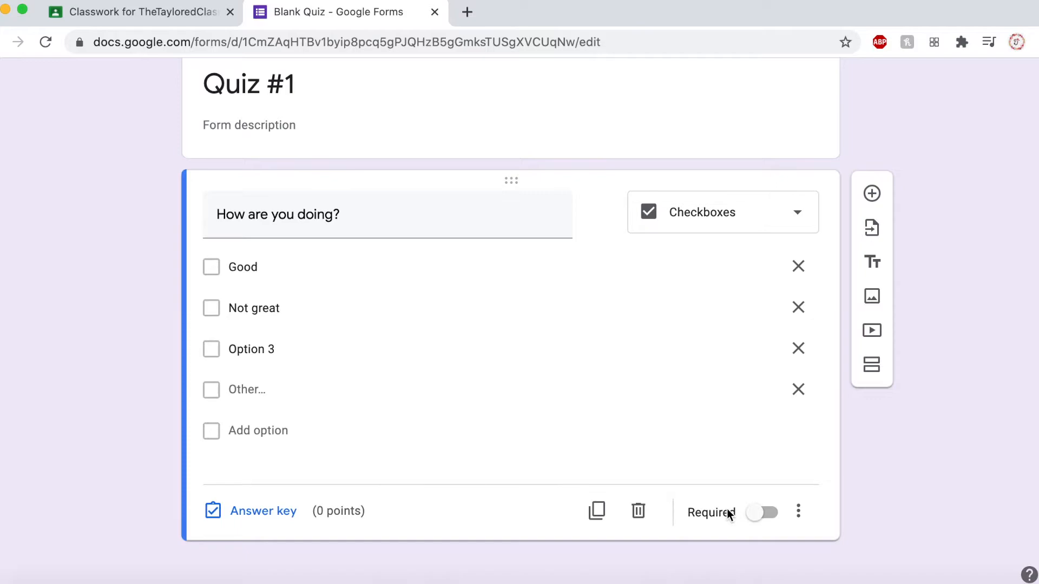
click(761, 514)
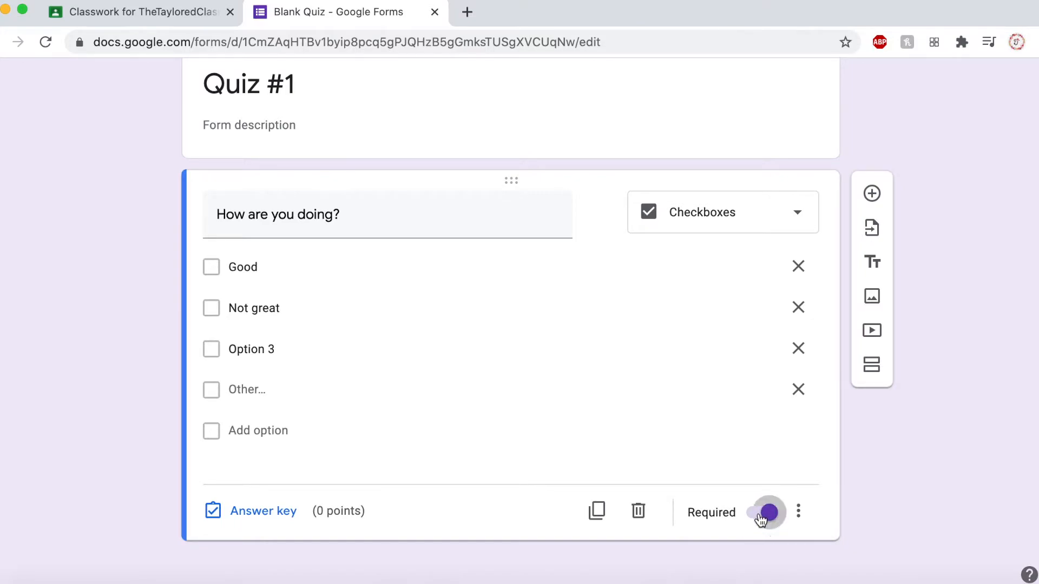
click(761, 513)
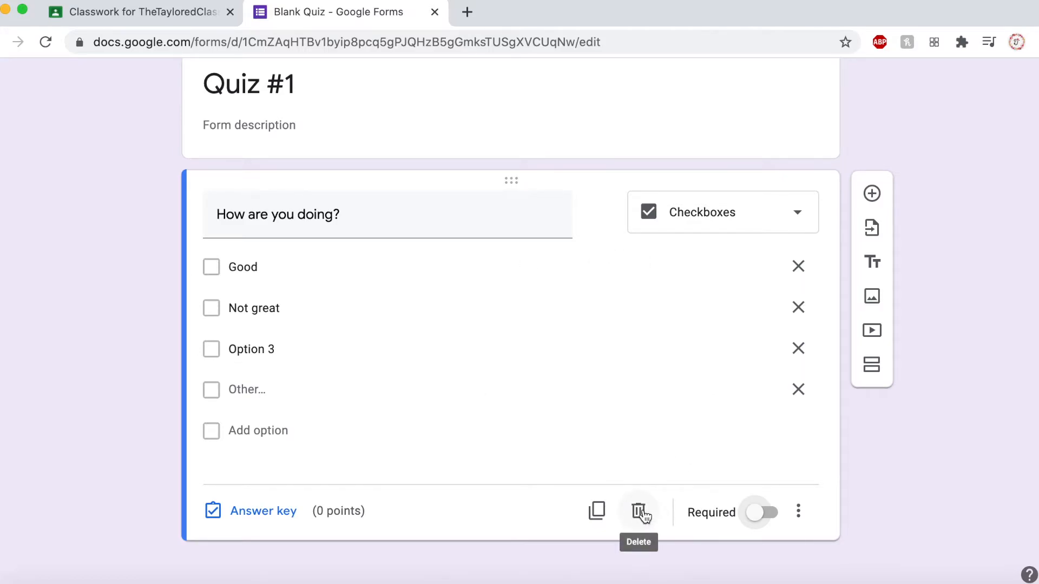
Step: Duplicate the "How are you doing?" checkbox question and return to the start of the form
click(596, 512)
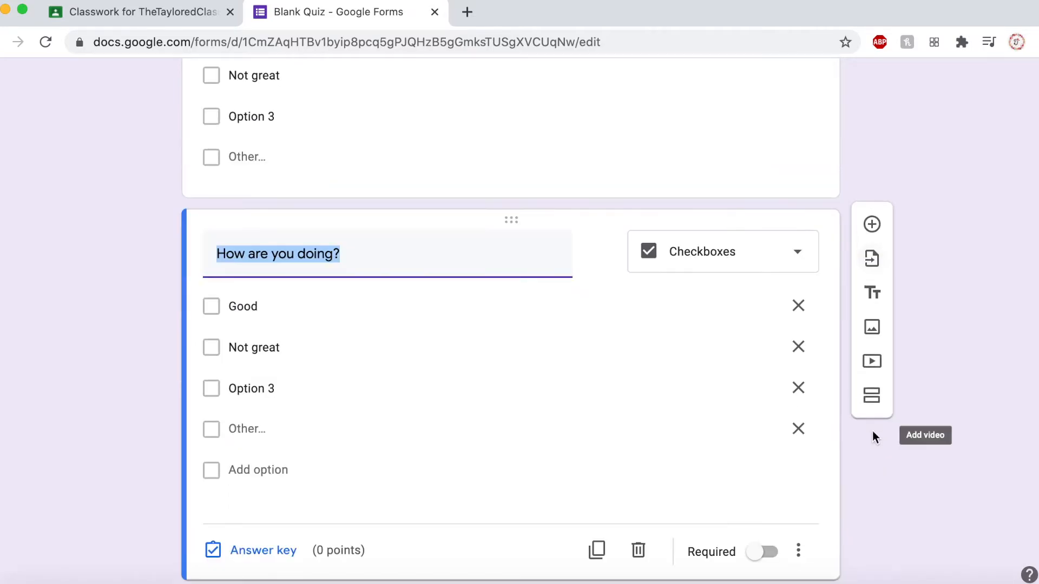
scroll(605, 378, up, 5)
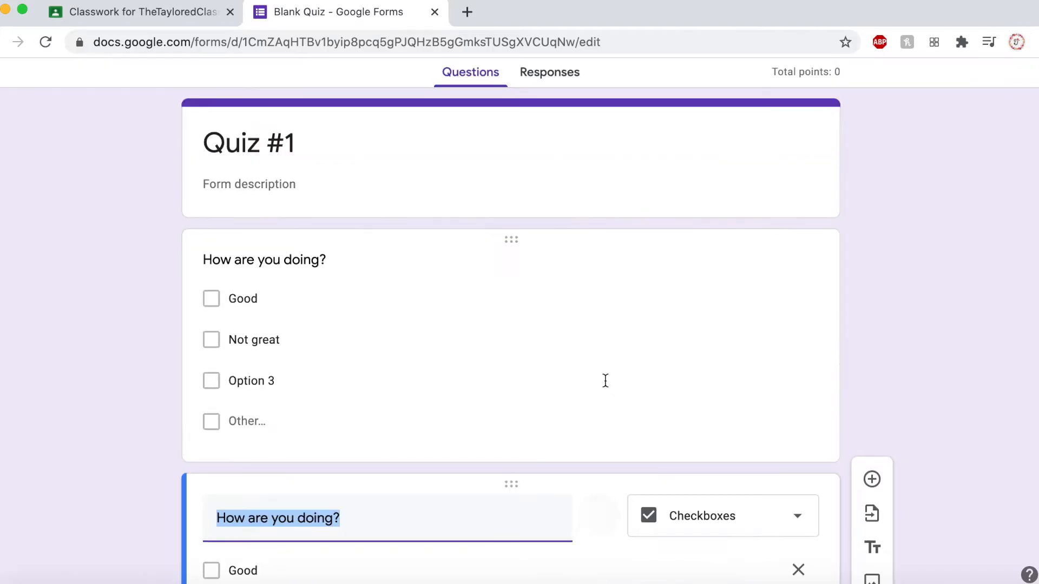
scroll(649, 301, up, 2)
click(946, 287)
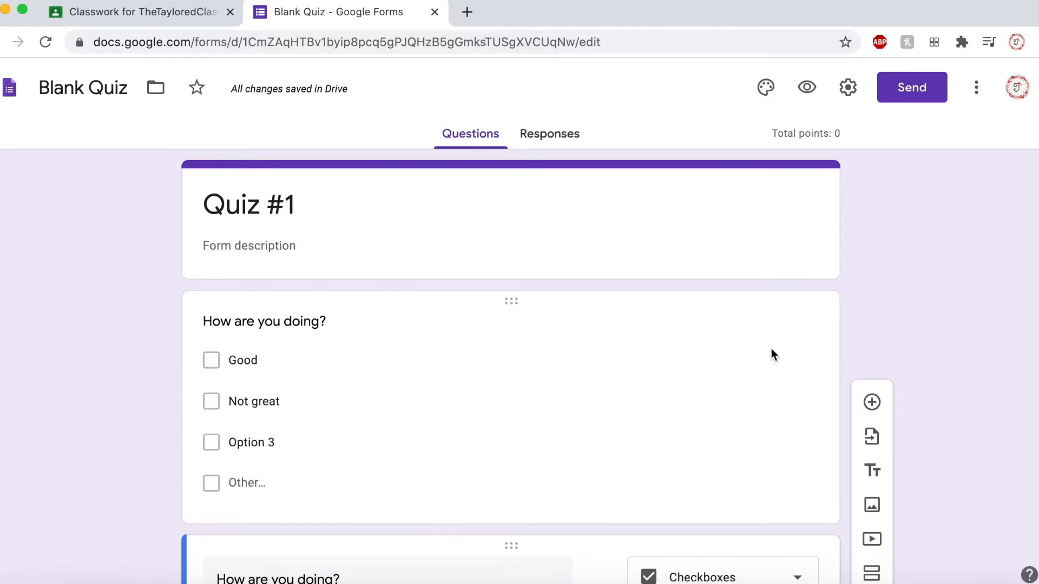
Step: Examine the form's responses page and general settings without changing them, and return to the questions
click(545, 138)
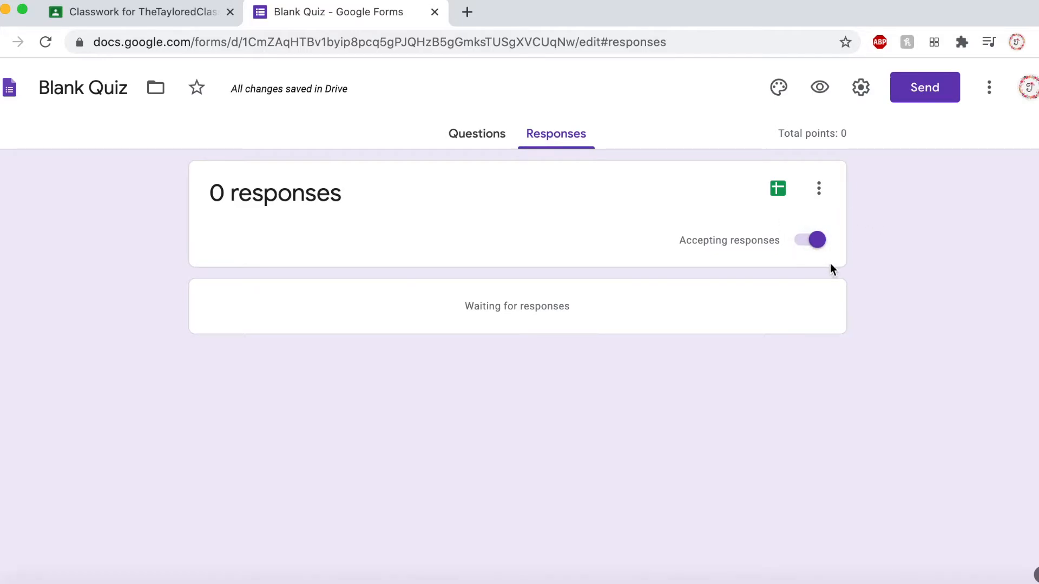
click(862, 90)
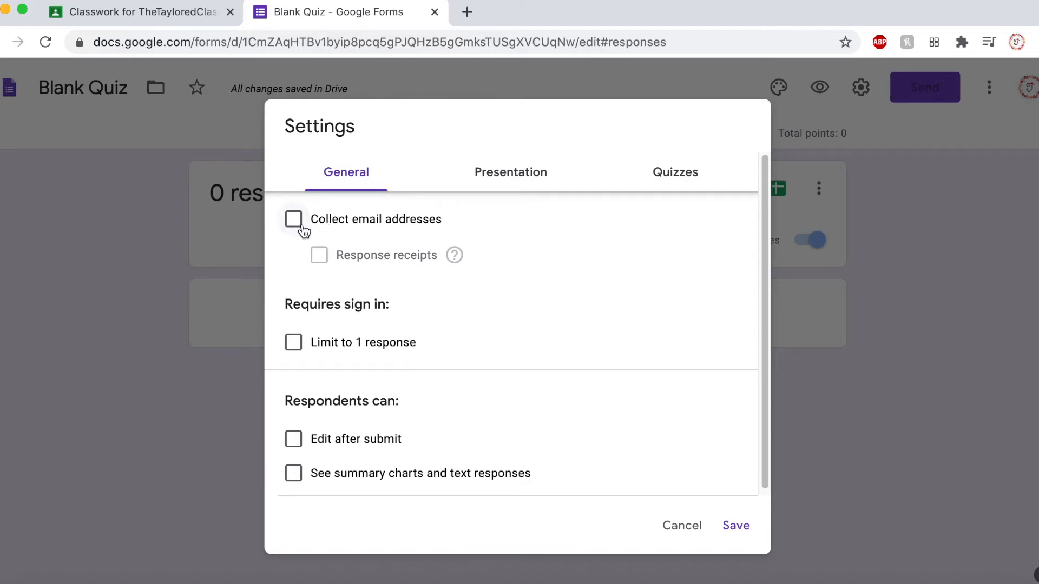
click(696, 528)
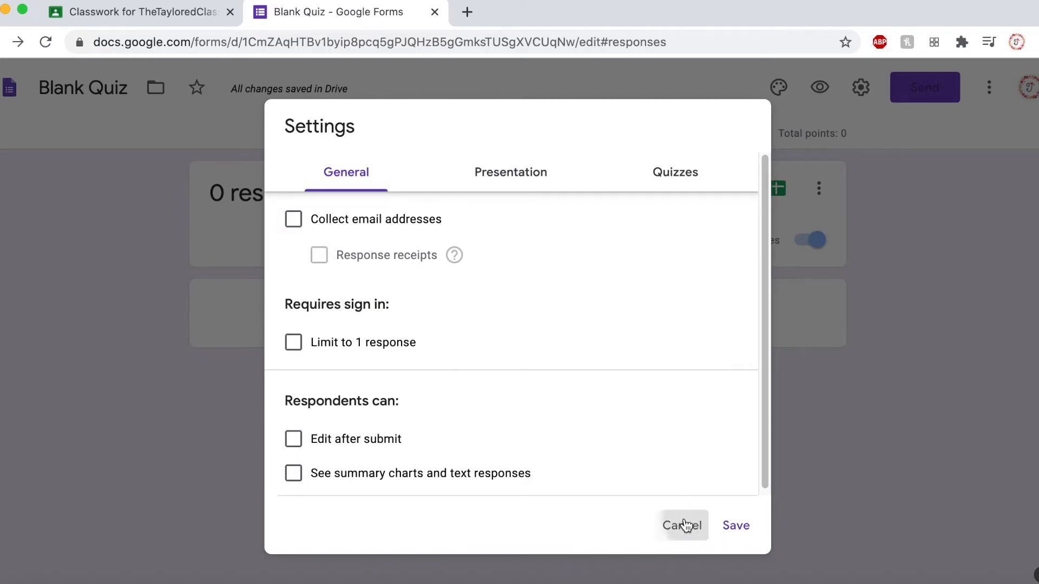
click(456, 132)
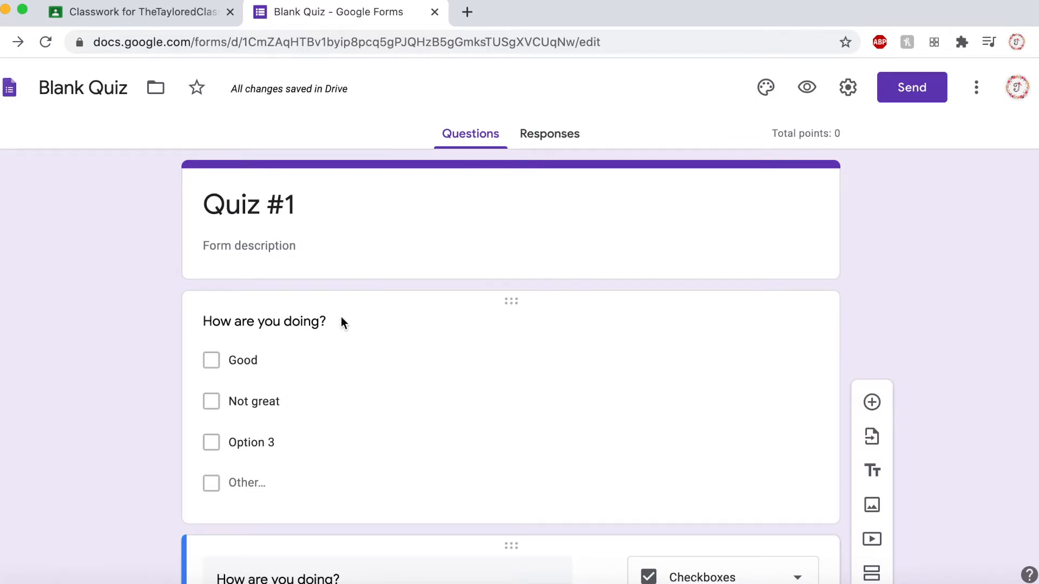
Step: Open the form's settings for review, close them without changes, and look over the questions
click(848, 87)
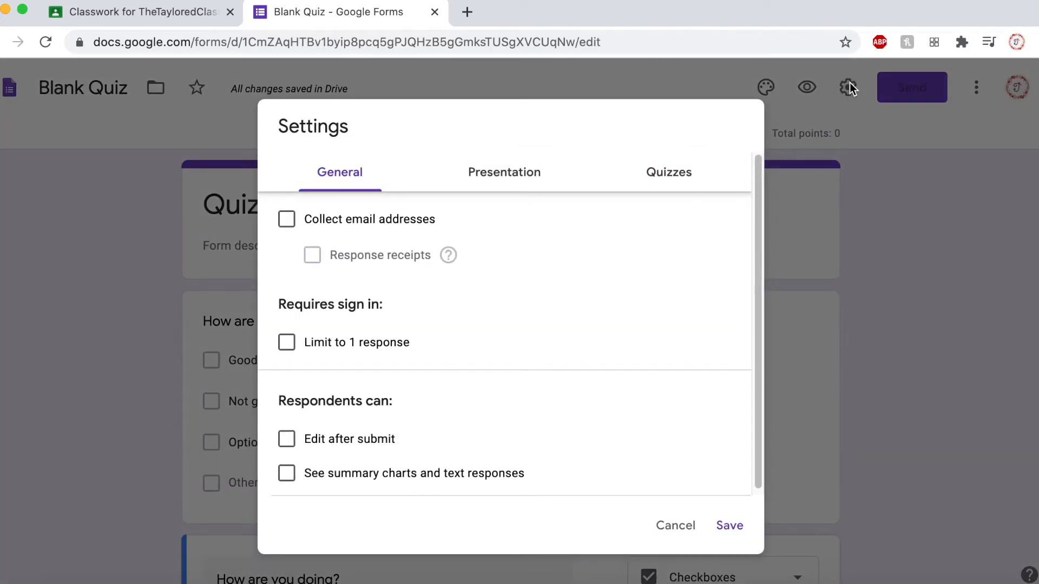
click(881, 275)
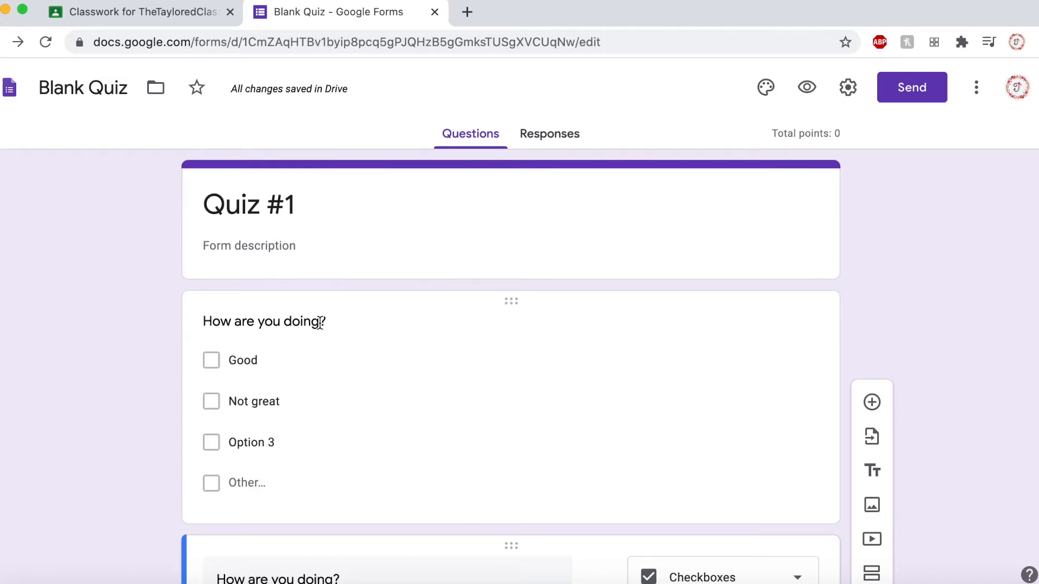
scroll(524, 425, down, 1)
scroll(528, 426, down, 4)
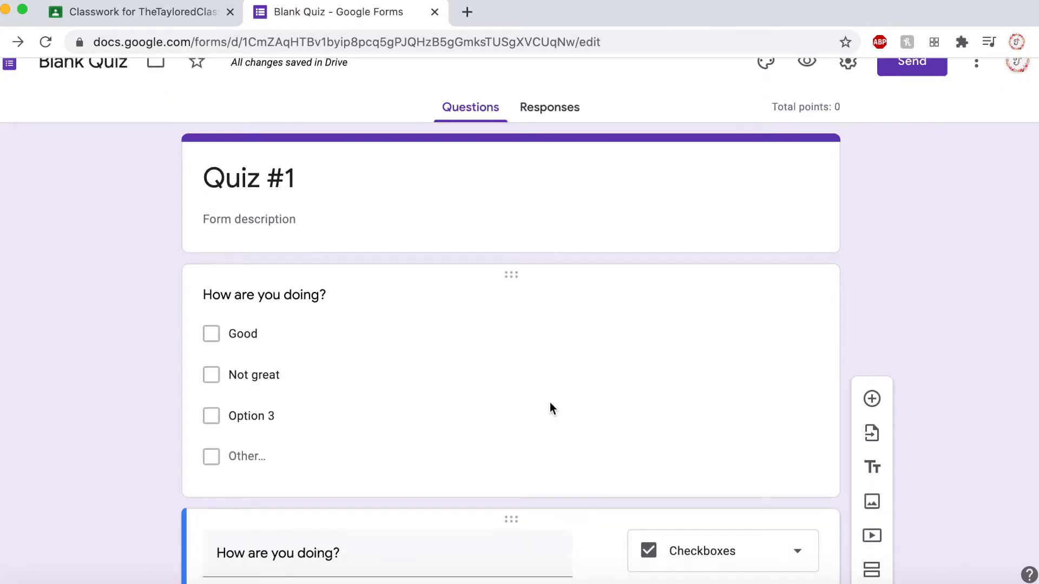
scroll(598, 364, up, 3)
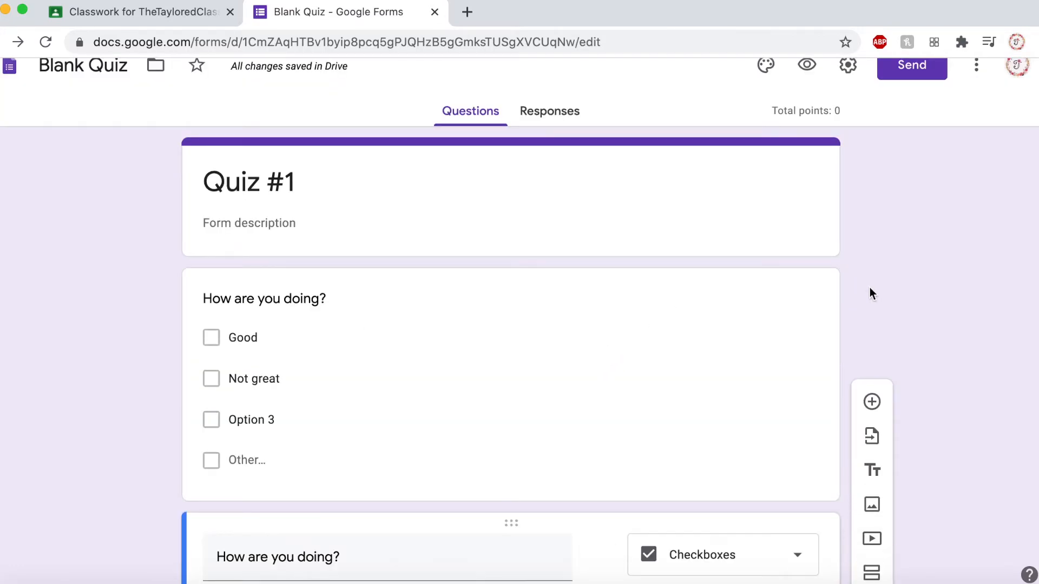
scroll(871, 275, up, 1)
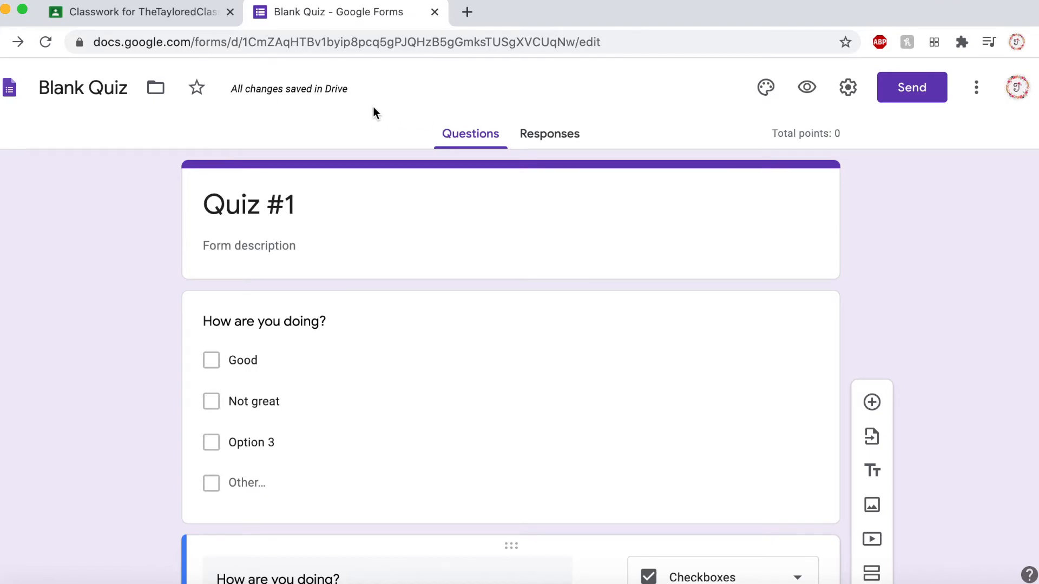
Step: Rename the form file as "Quiz #1"
drag(130, 86, 33, 82)
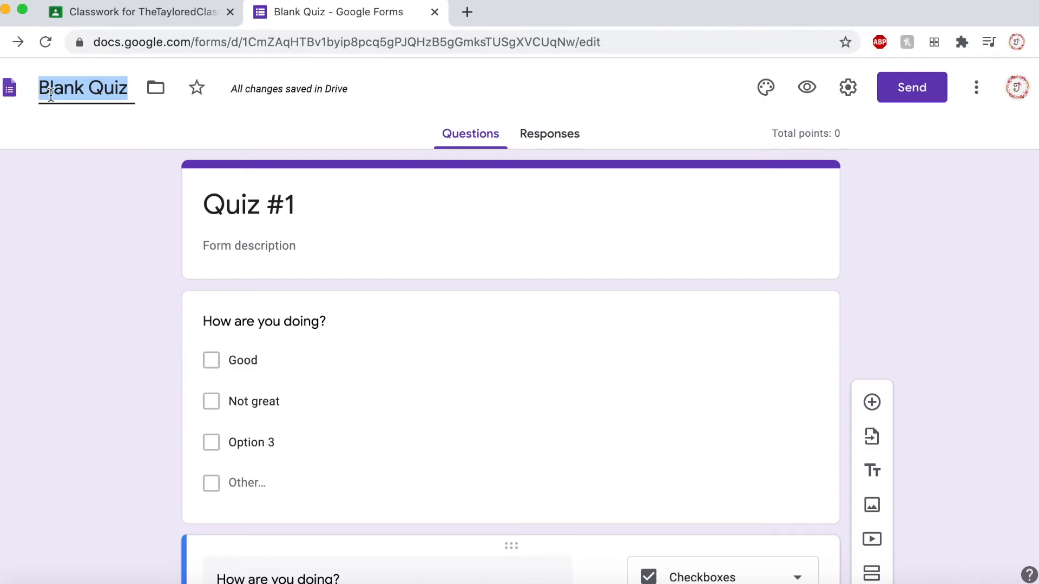
text(Quiz #1)
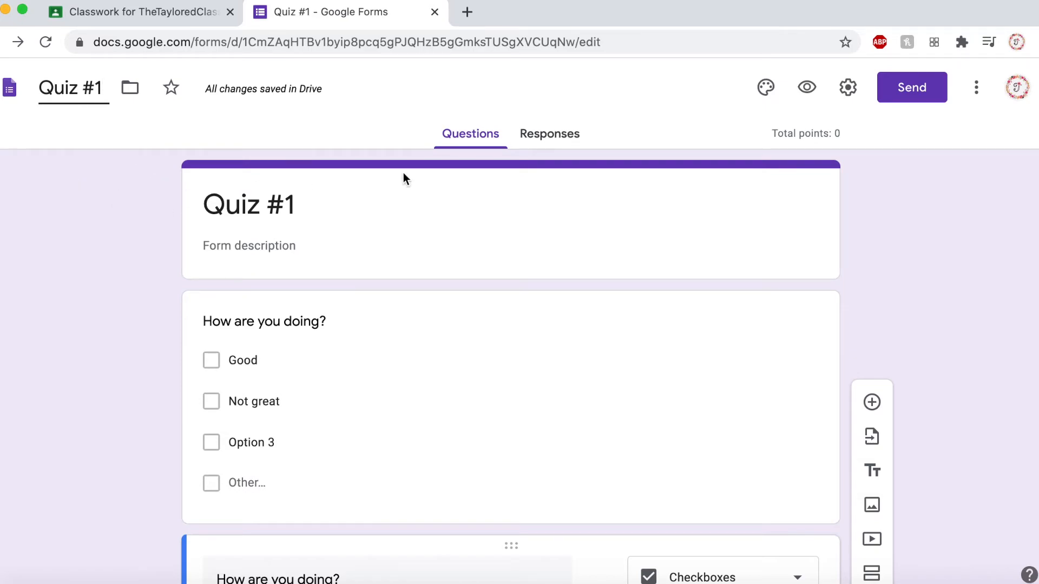
Step: Look through the form's theme options for header image, colors and font style, and close them without changes
click(767, 87)
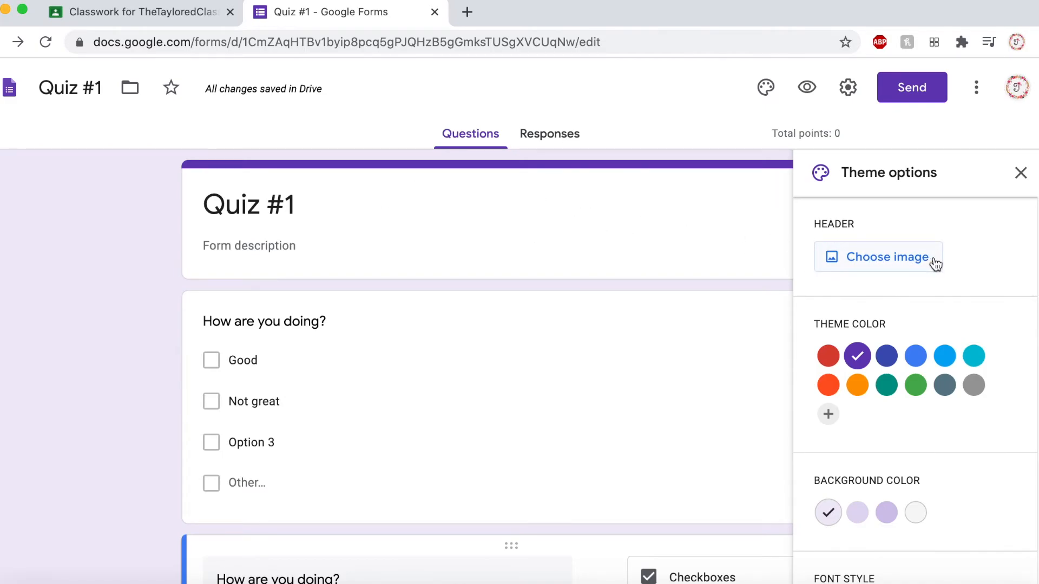
scroll(925, 271, down, 2)
scroll(909, 341, down, 1)
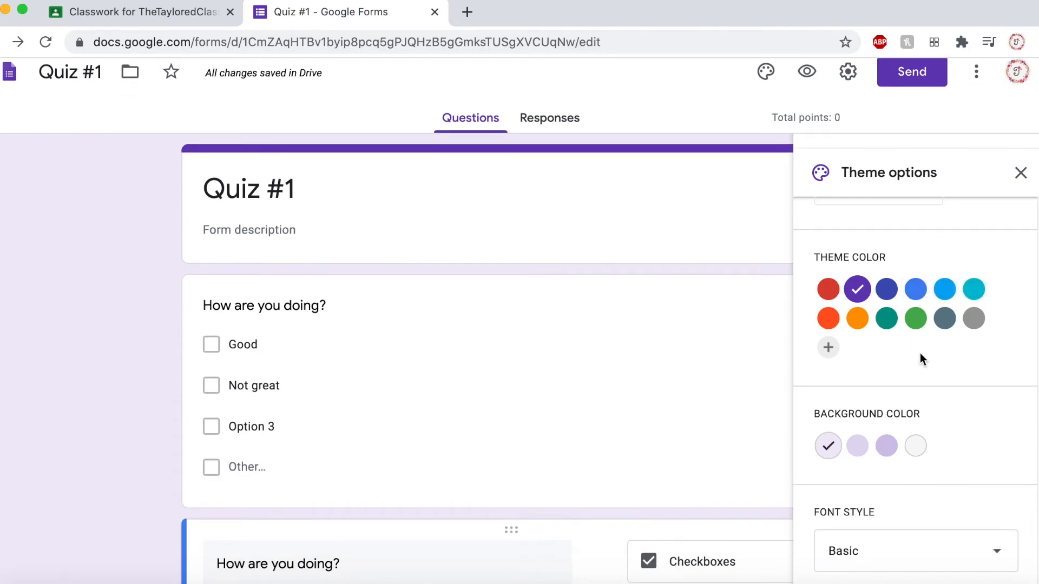
click(922, 559)
click(736, 368)
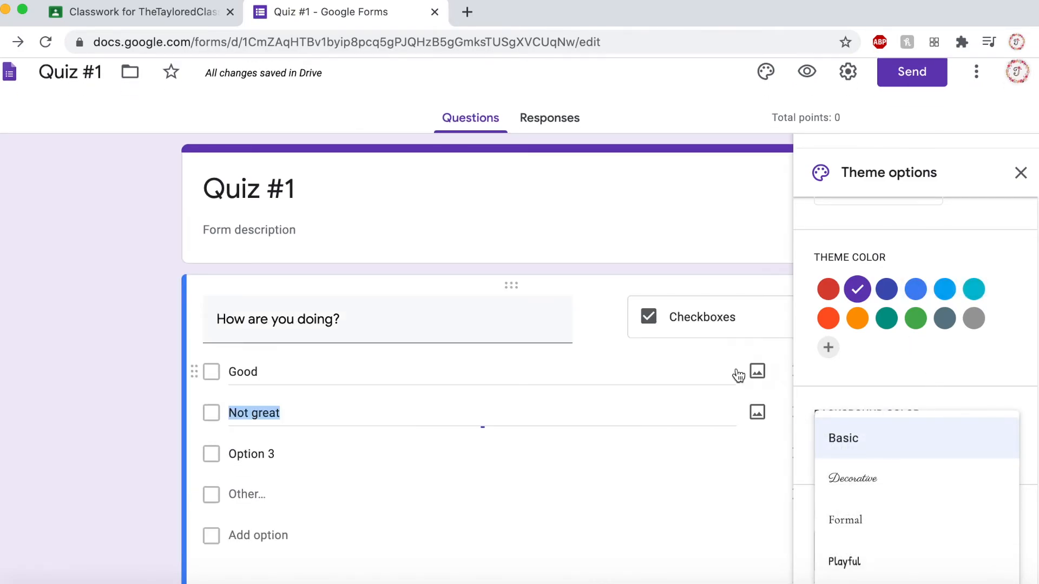
click(1020, 173)
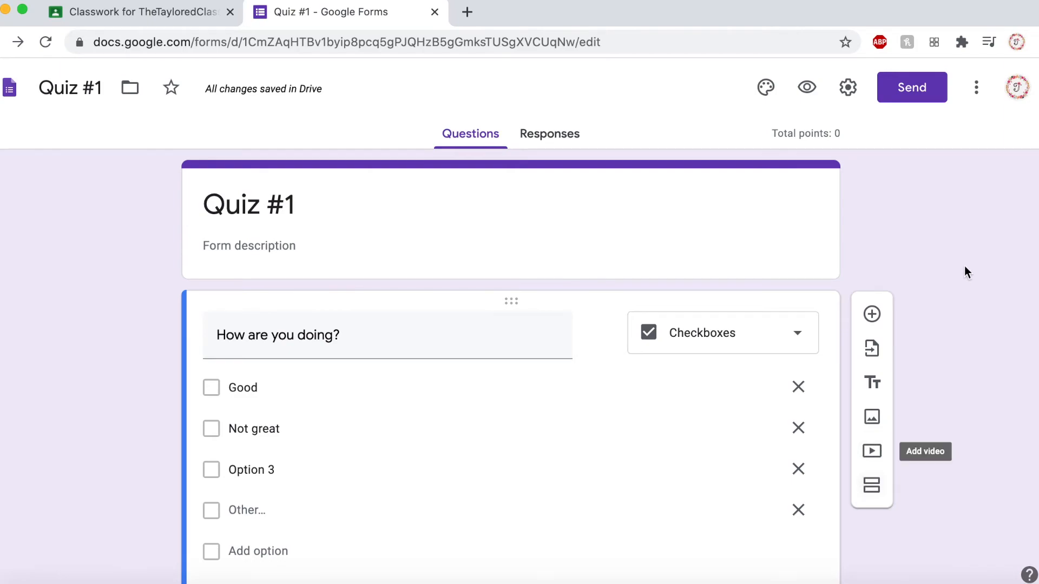
Step: Change the answer type of the first "How are you doing?" question to Multiple choice
scroll(940, 260, down, 4)
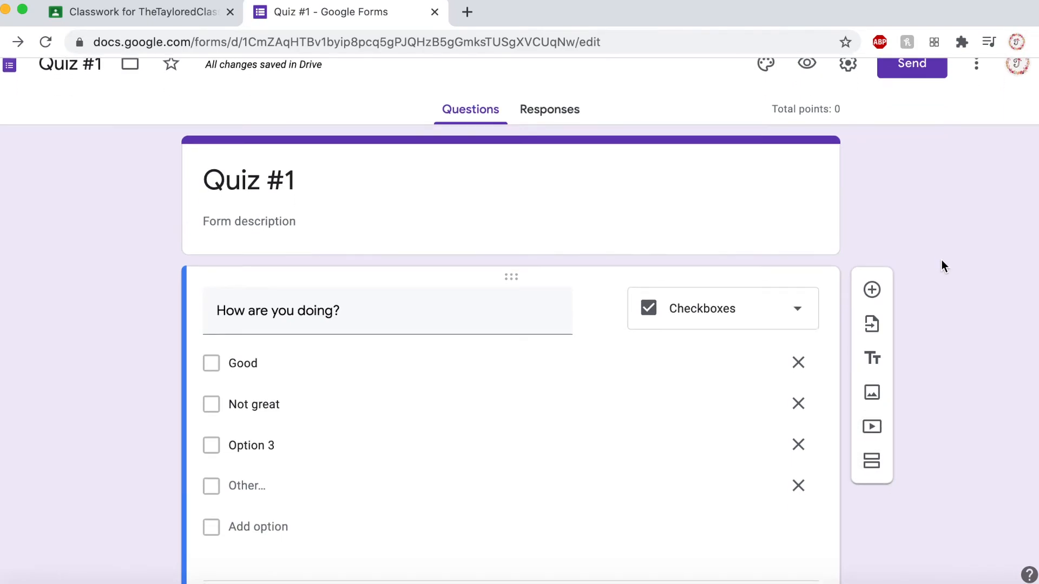
click(725, 225)
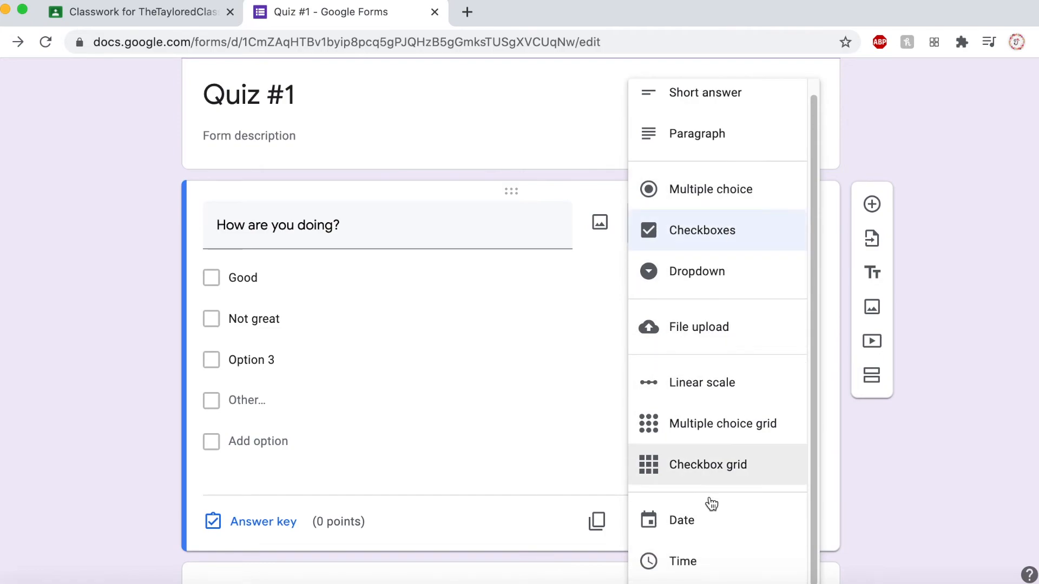
click(741, 189)
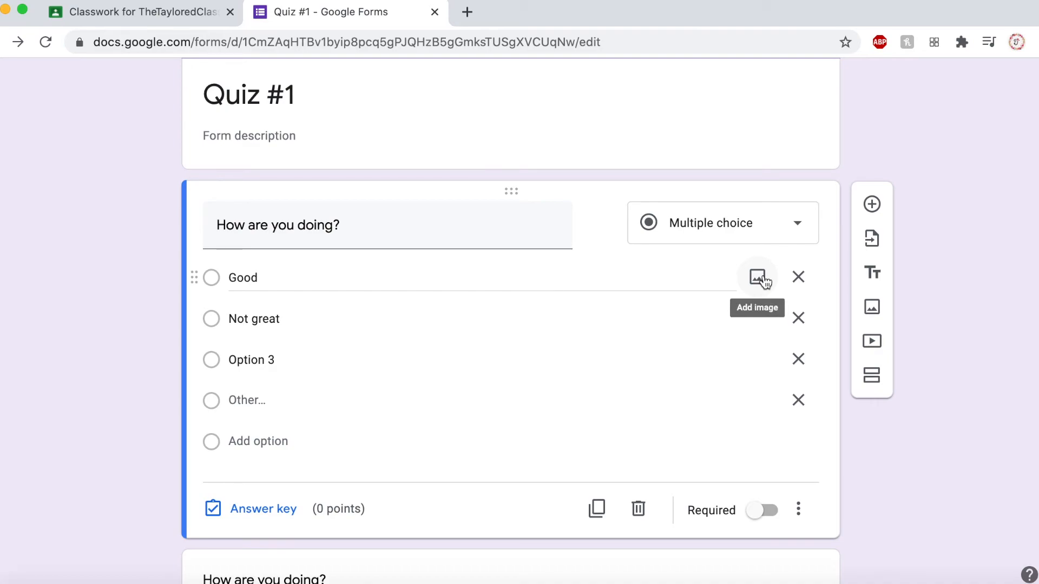
scroll(961, 276, up, 2)
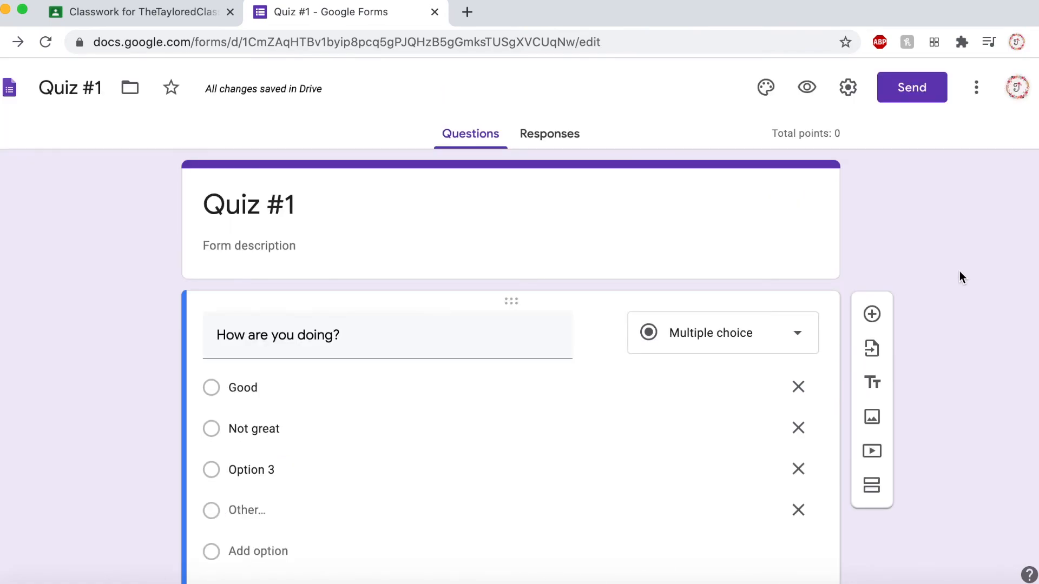
Step: Switch to the Google Classroom assignment and title it "Quiz #1", leaving the instructions empty
click(164, 18)
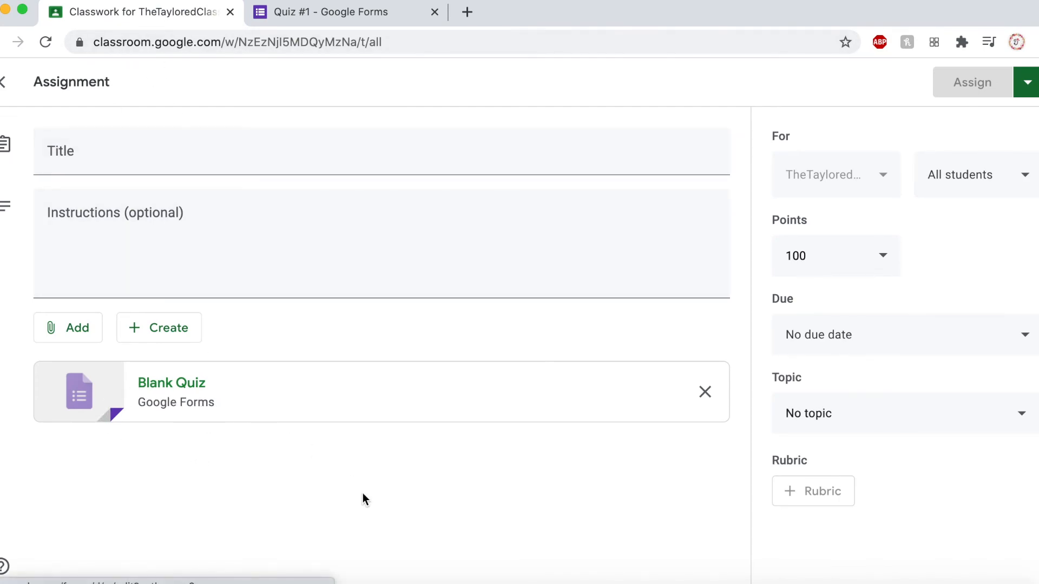
click(142, 156)
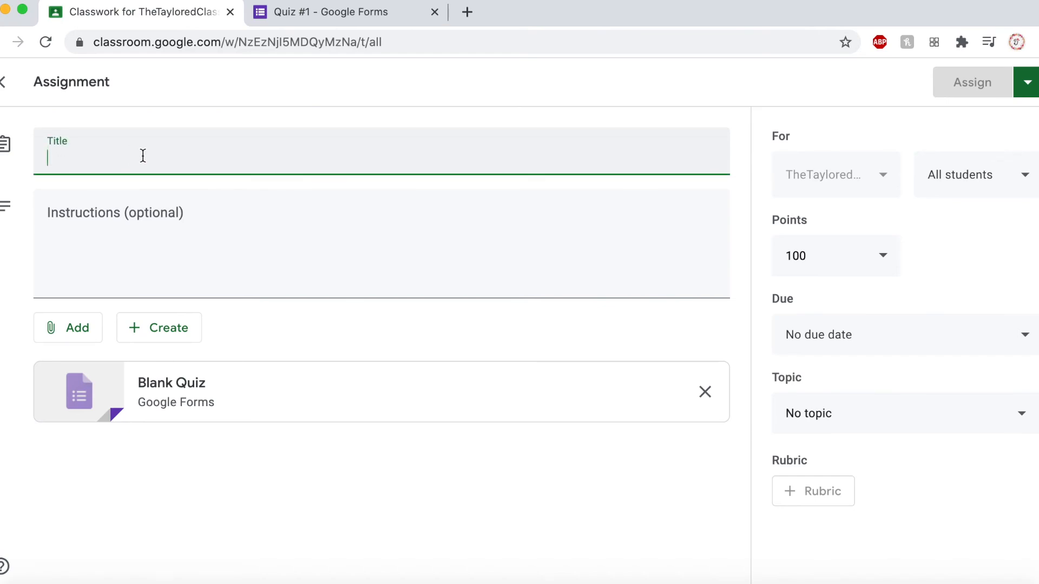
text(Quiz #1)
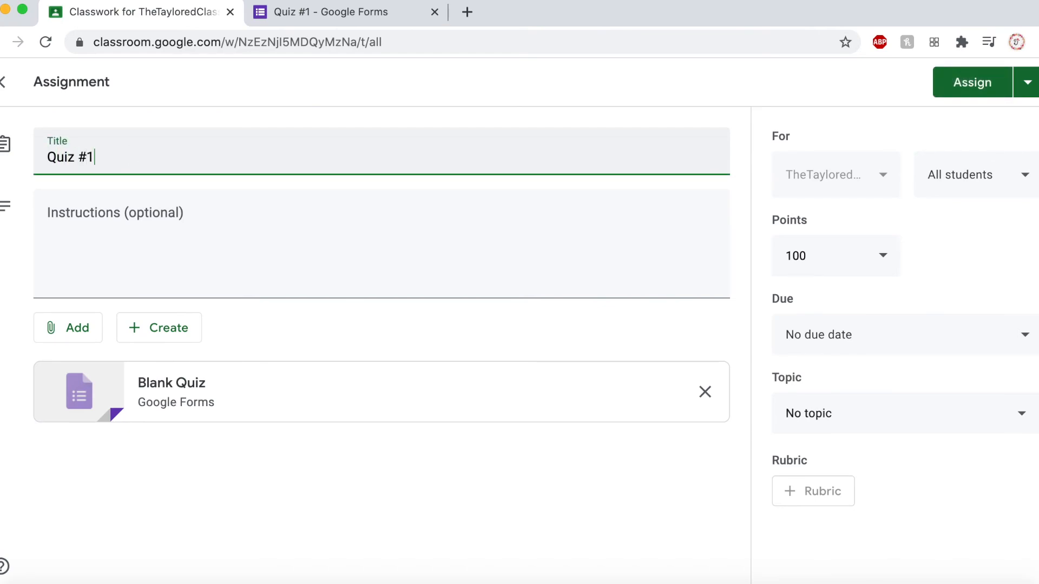
click(138, 216)
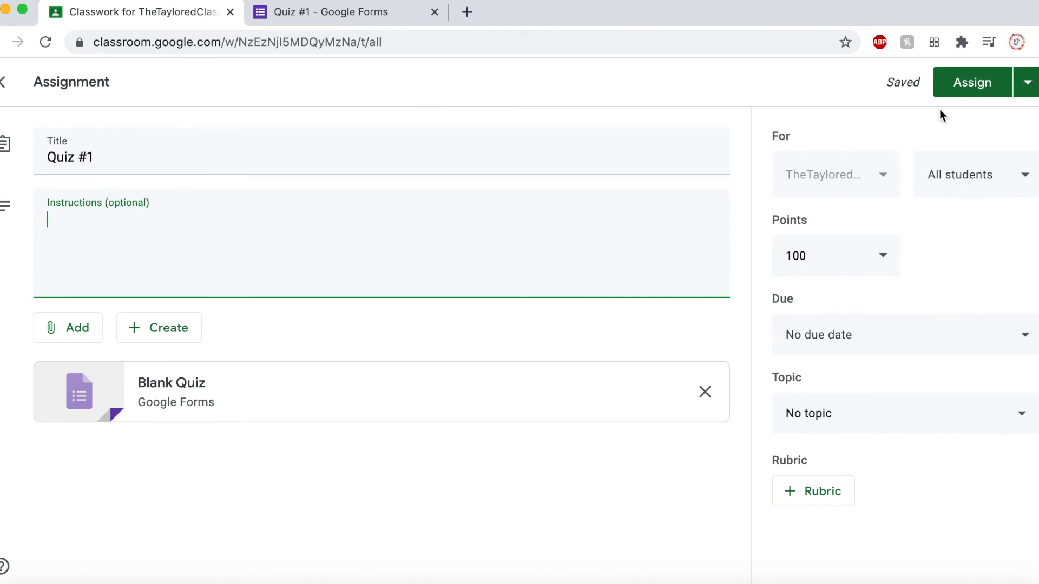
Step: Assign the quiz to all students and expand its entry in the classwork list
click(982, 84)
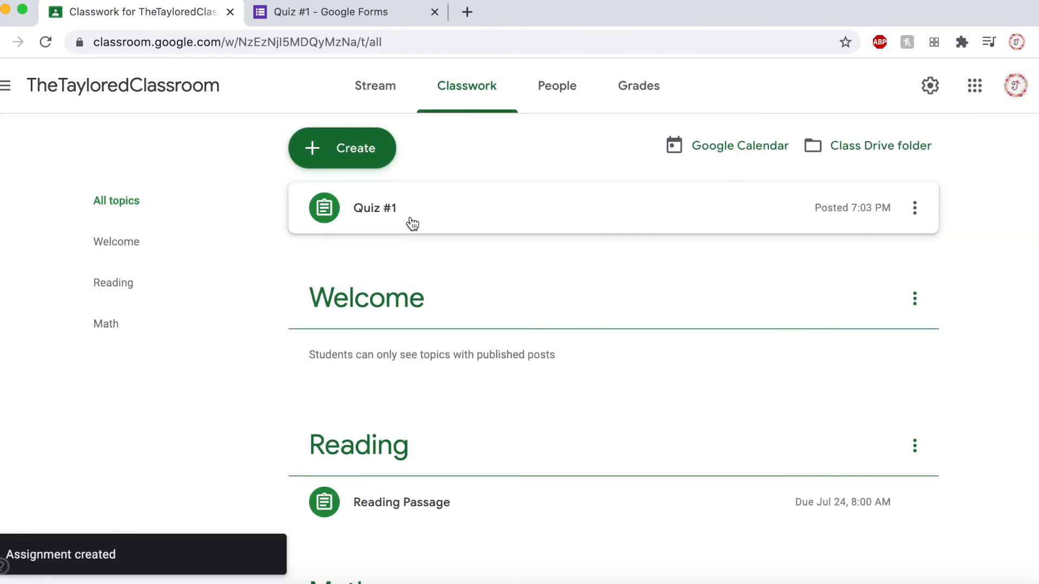
click(574, 225)
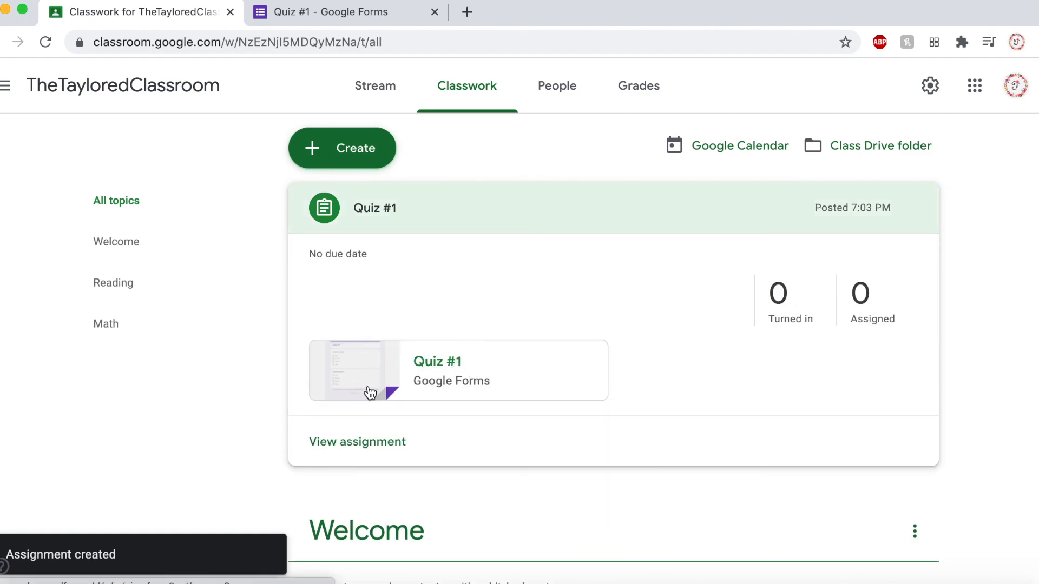